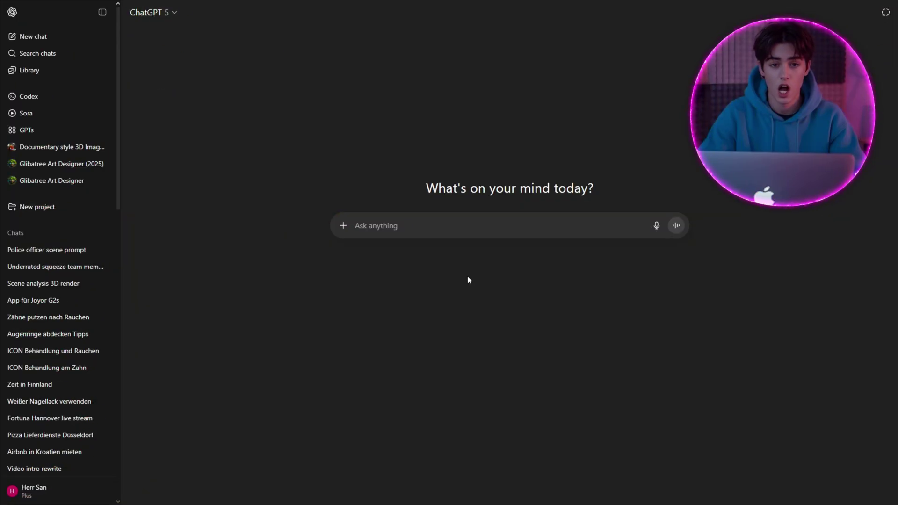
# Step: Search the GPTs for 'Document' and start a chat with Documentary style 3D Image generator
pyautogui.click(88, 129)
pyautogui.click(405, 115)
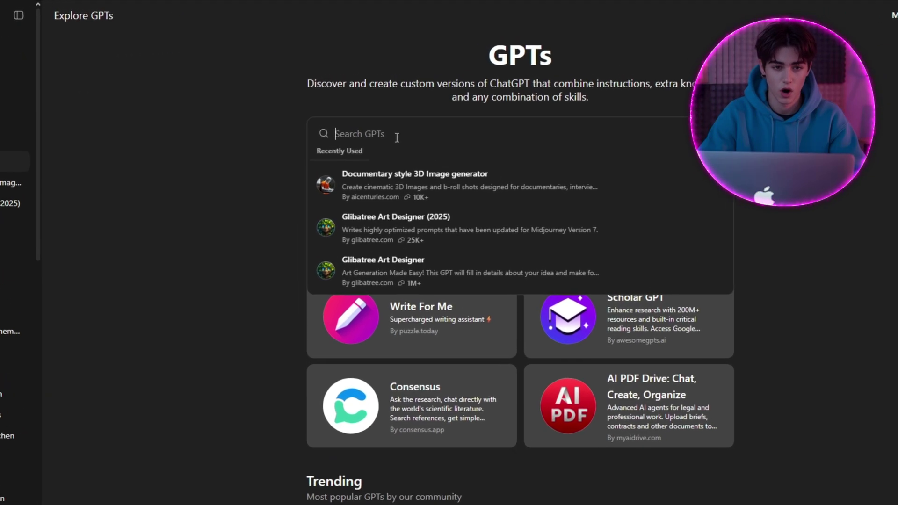
pyautogui.write('Documentary Style 3d Image generator')
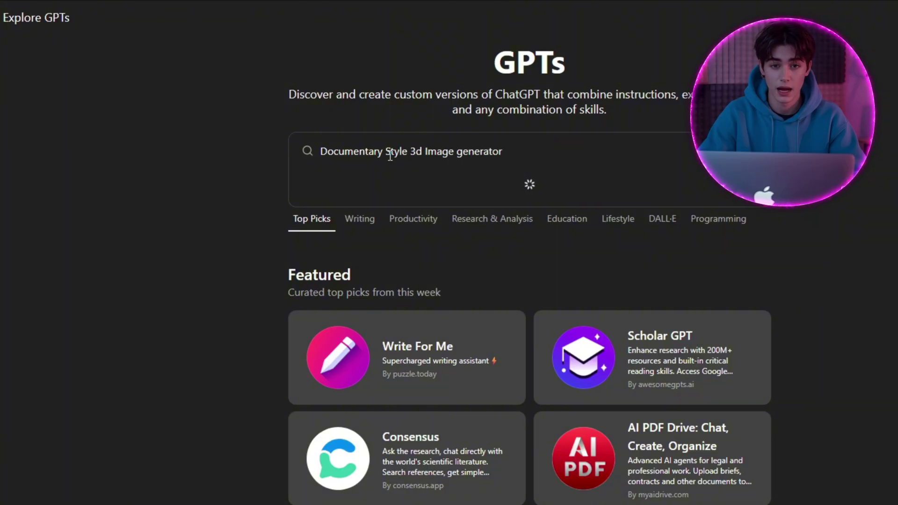
pyautogui.click(421, 208)
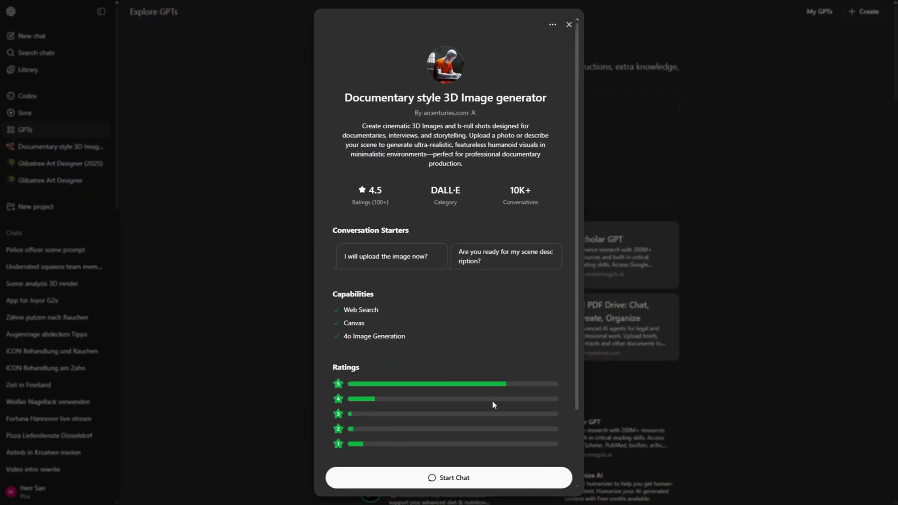
pyautogui.click(491, 486)
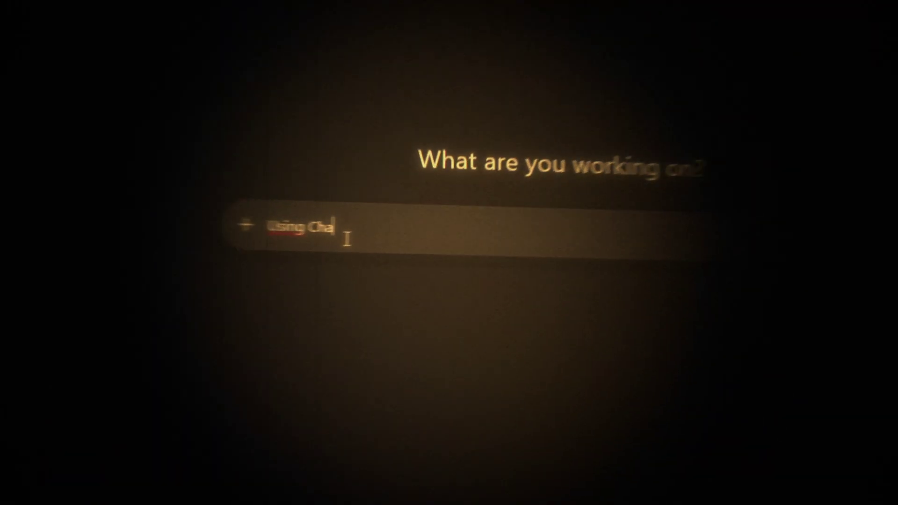
pyautogui.write('tGPT to w')
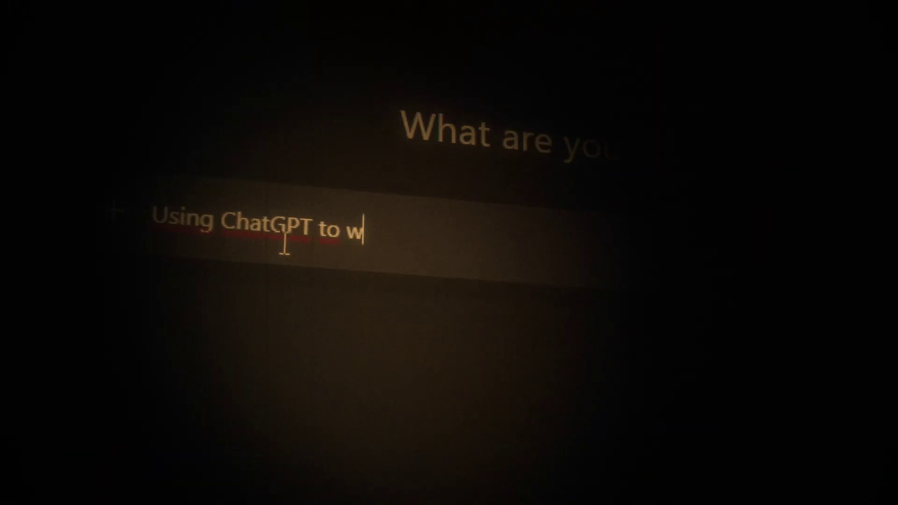
pyautogui.write('rite out a Prompt base')
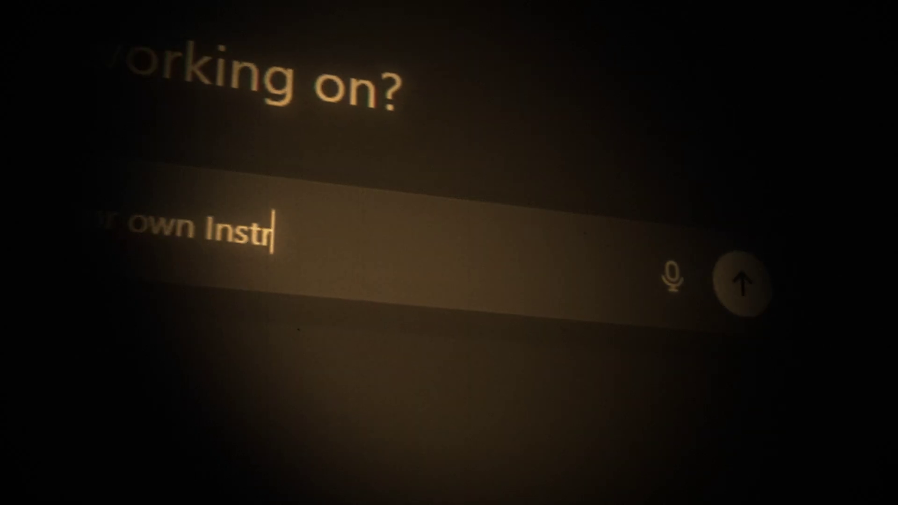
pyautogui.write('eference pic')
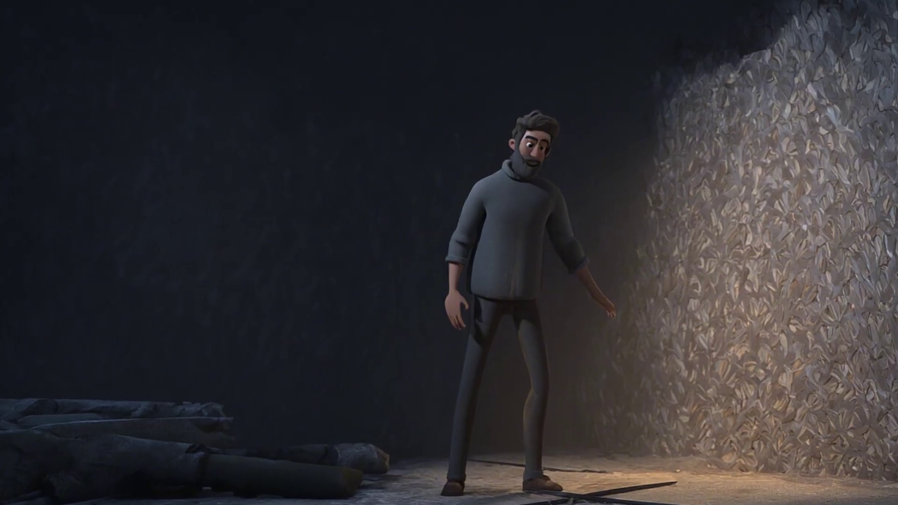
pyautogui.write('A Crime investigation scene: Dark alley at night, wet pa')
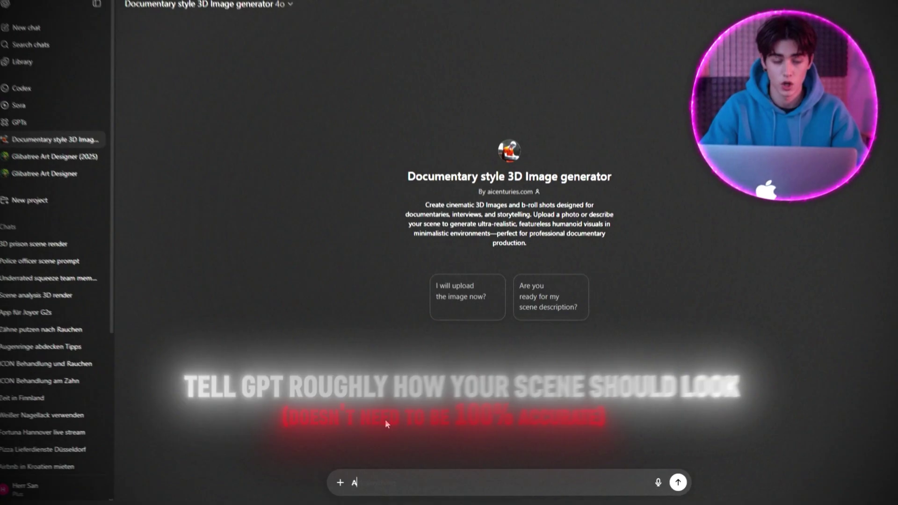
pyautogui.write('vement reflecting blue lights. Light fog, Scene lit by distant s')
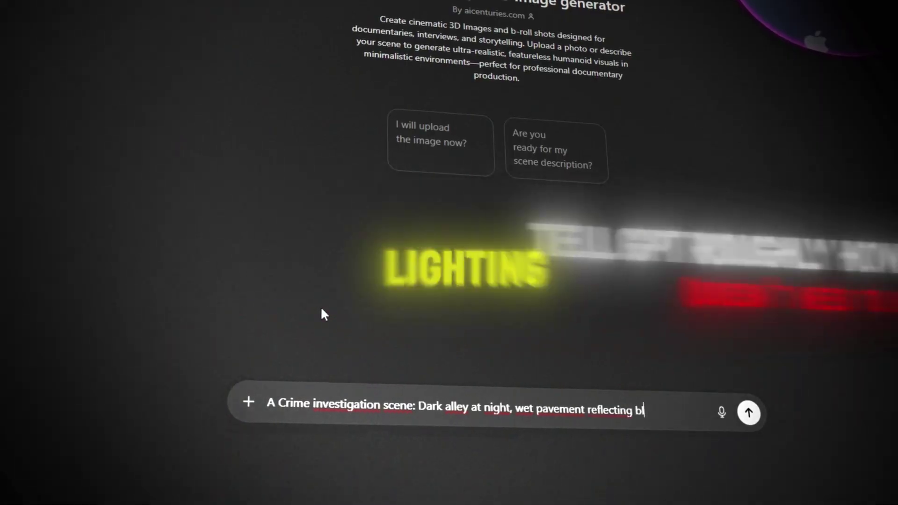
pyautogui.write('treetlamps. Subtle camera pan across ground level')
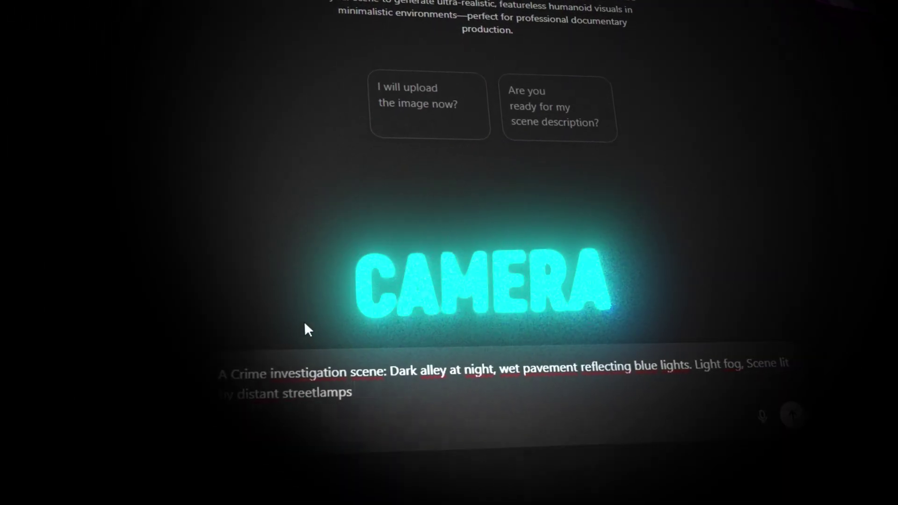
pyautogui.write('. One FBI Agent')
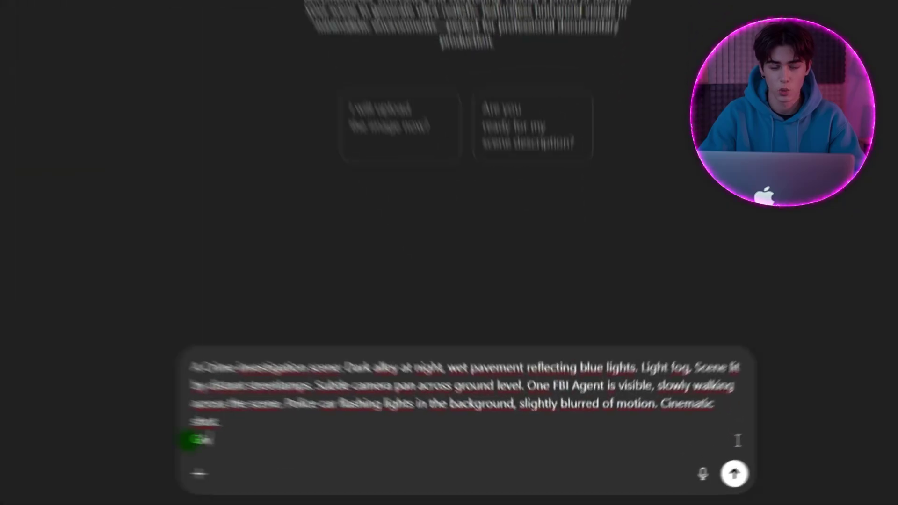
# Step: Ask ChatGPT to 'Give me both (Image generation and image to video)' prompts
pyautogui.write('me both (Imag')
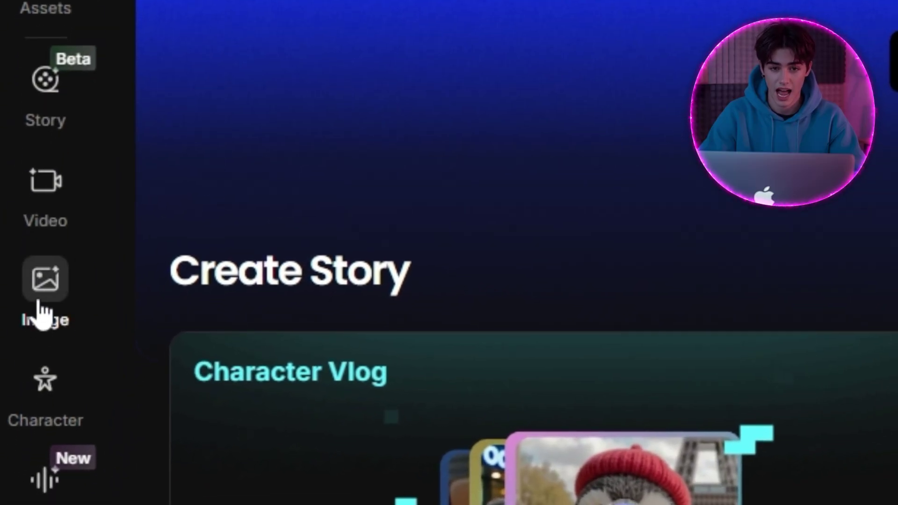
# Step: Paste the ChatGPT FBI alley scene prompt into OpenArt's image generator
pyautogui.click(41, 299)
pyautogui.click(329, 177)
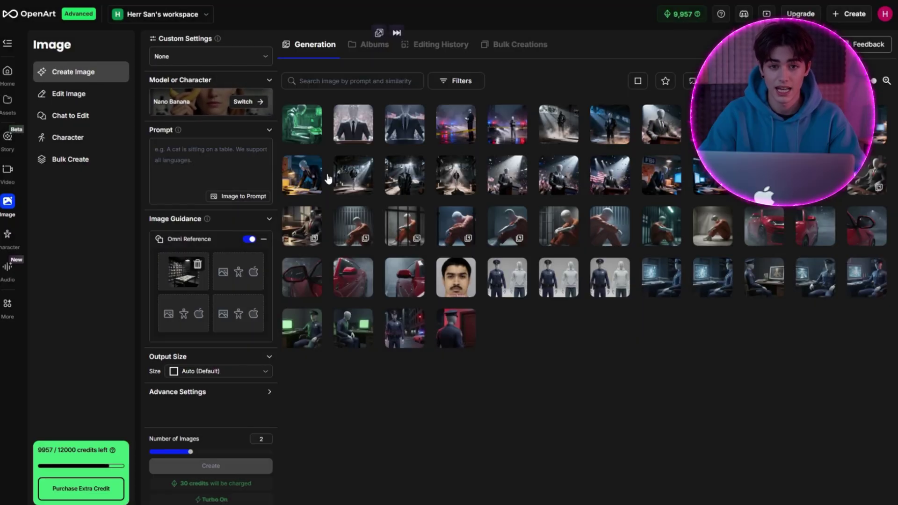
pyautogui.write("A highly stylized 3D render of a featureless human figure with no facial features, fully smooth and reflective (shiny gray-white material), in a minimalistic dark alley at night with wet pavement reflecting blue lights and faint fog, the figure is positioned walking slowly across the alley, wearing a dark FBI jacket and tactical pants. The scene is lit with dim distant streetlamps and ambient reflections from police car lights, and the background is simple and slightly blurred to emphasize the subject. The figure's surface is perfectly seamless and ultra-polished, no lines, no seams, no joints, no cracks, no artifacts. Cinematic angle low ground-level pan. Ultra-realistic 3D rendering.")
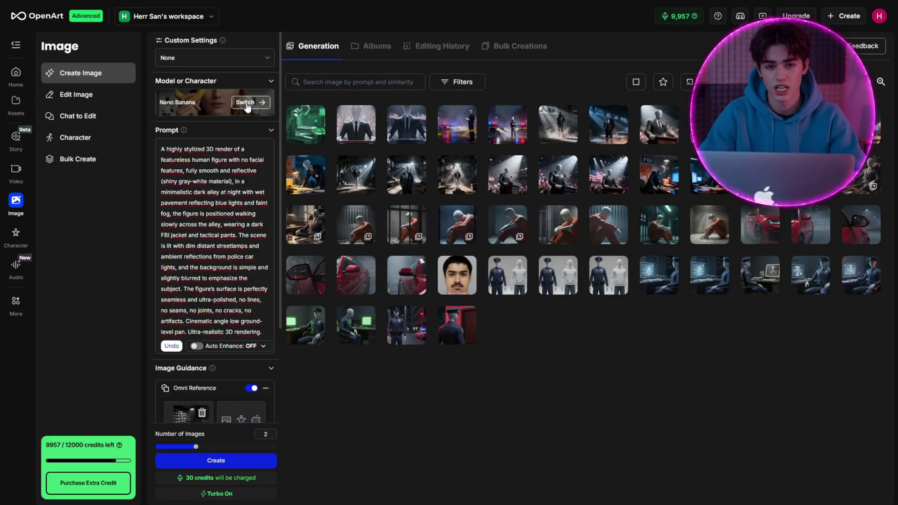
# Step: Browse the image model list past Imagen 3, Imagen 4 and HiDream I1
pyautogui.click(247, 106)
pyautogui.scroll(-7, 412, 206)
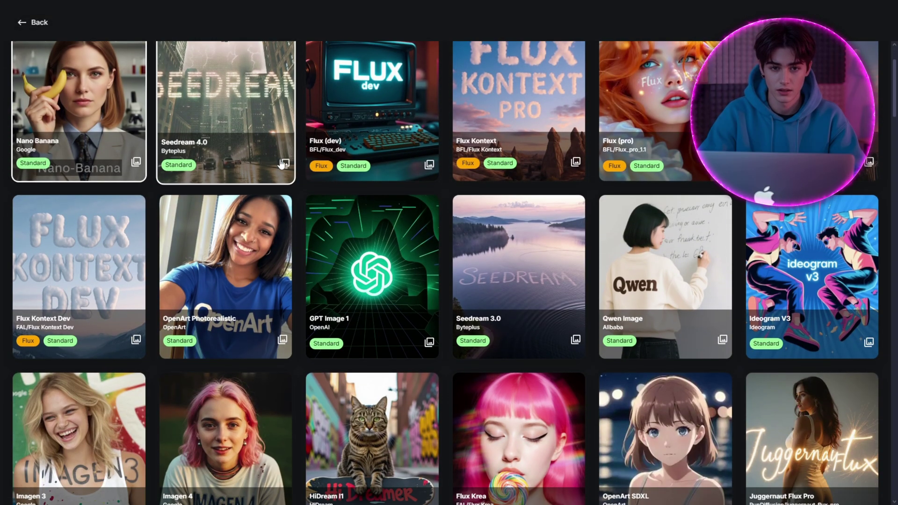
pyautogui.scroll(-12, 414, 204)
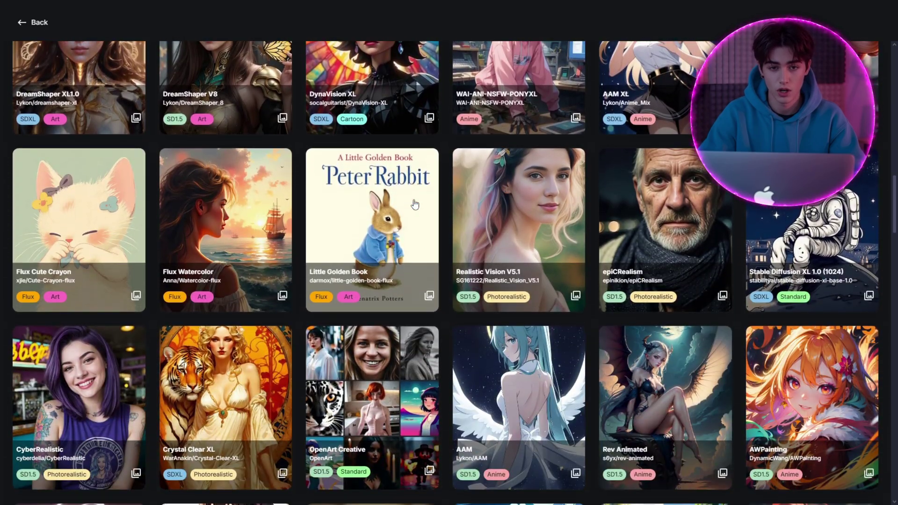
pyautogui.scroll(-2, 414, 204)
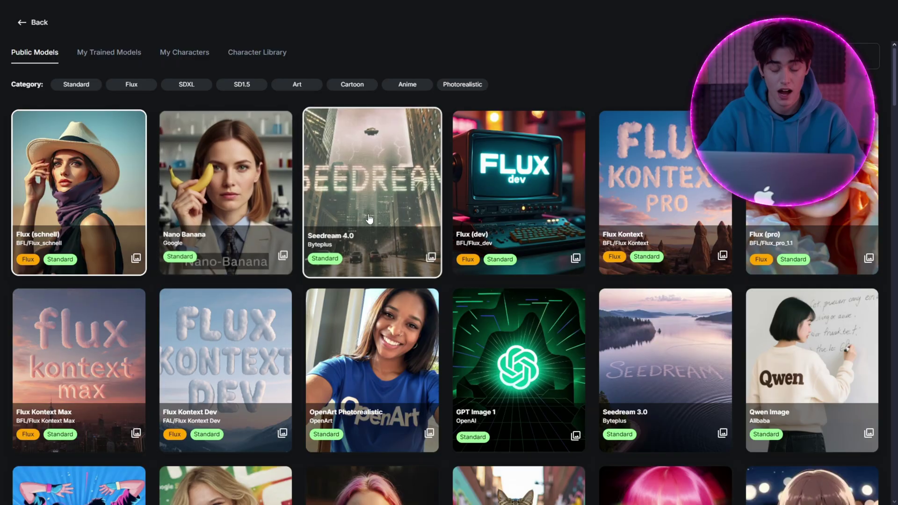
# Step: Generate two 16:9 2K Seedream 4.0 FBI alley images and open the new render
pyautogui.click(352, 214)
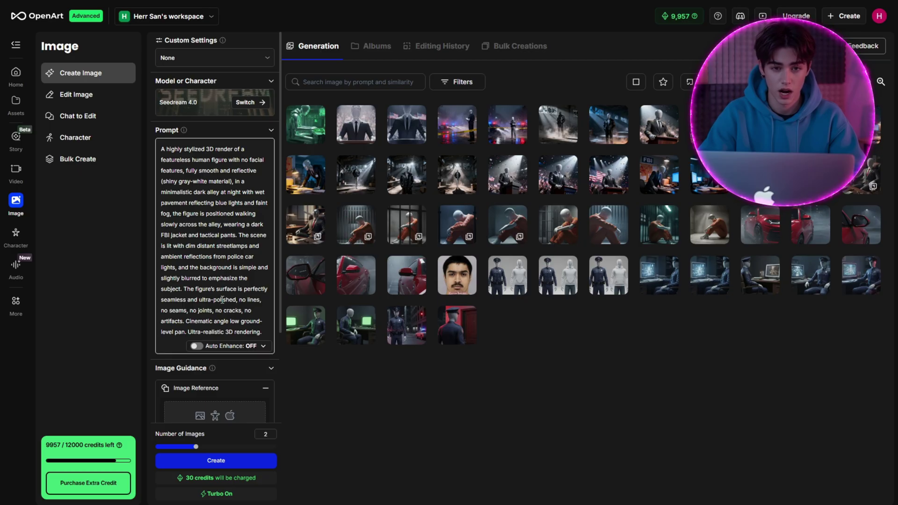
pyautogui.scroll(-3, 222, 300)
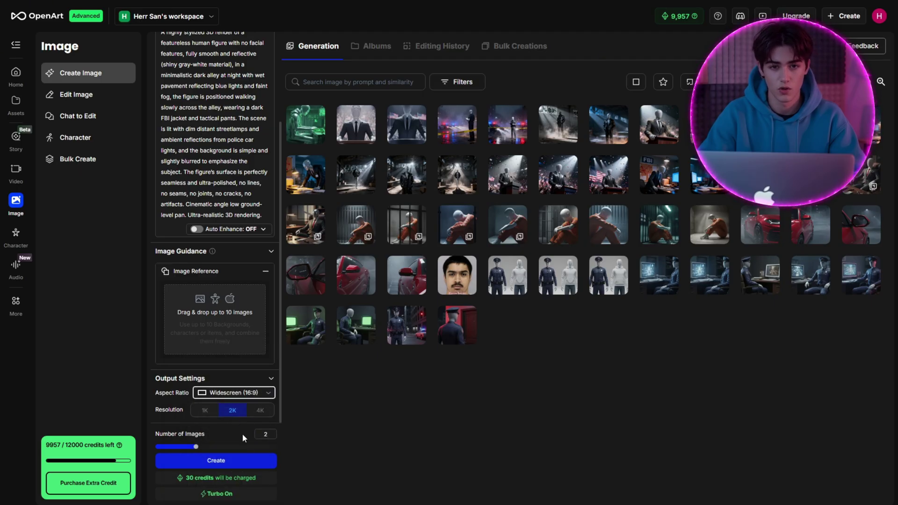
pyautogui.click(245, 461)
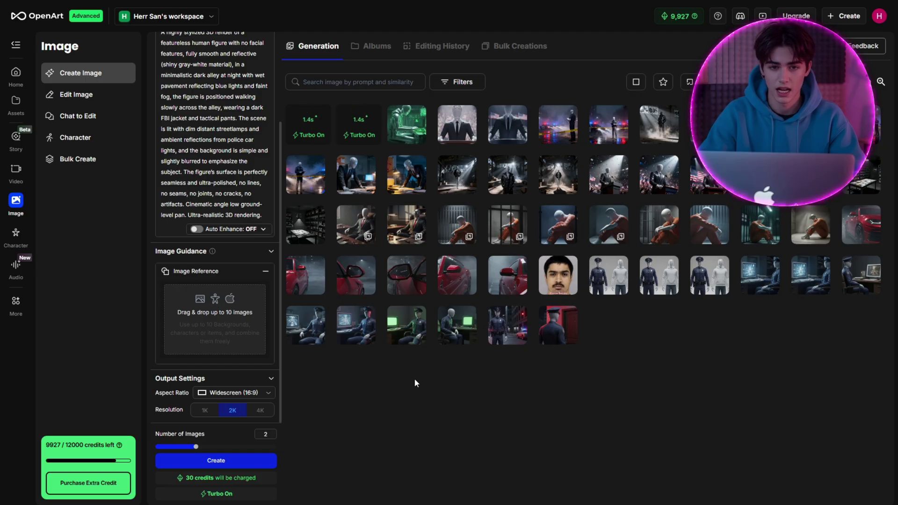
pyautogui.click(359, 124)
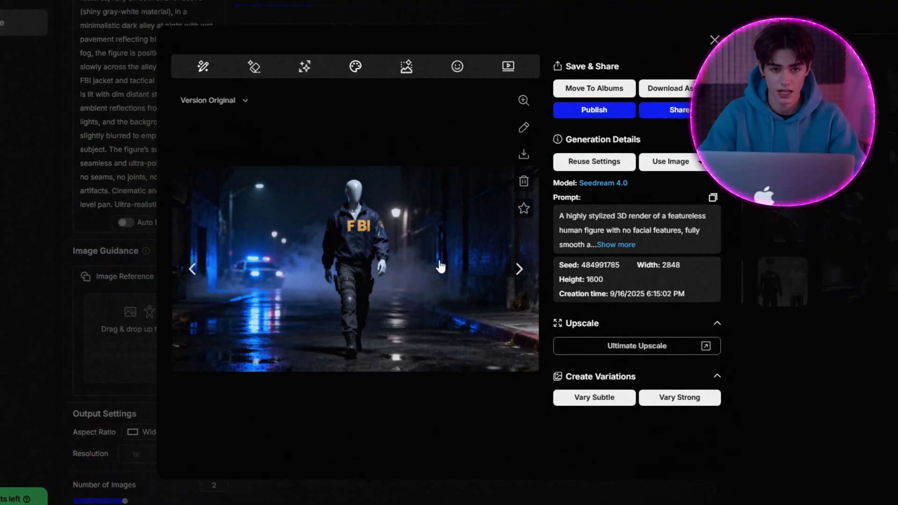
# Step: View the second generated FBI alley render
pyautogui.click(521, 280)
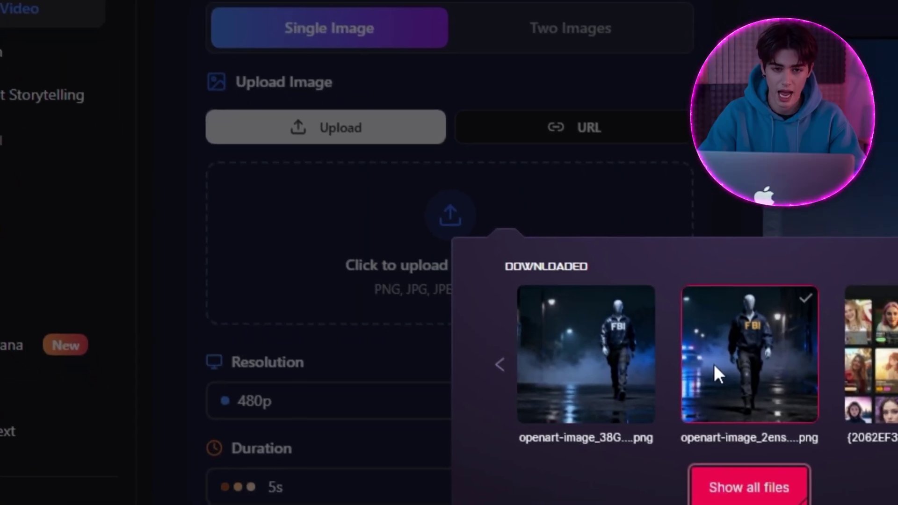
# Step: Upload the FBI alley image and set the video to 1080p and 5 seconds
pyautogui.click(714, 363)
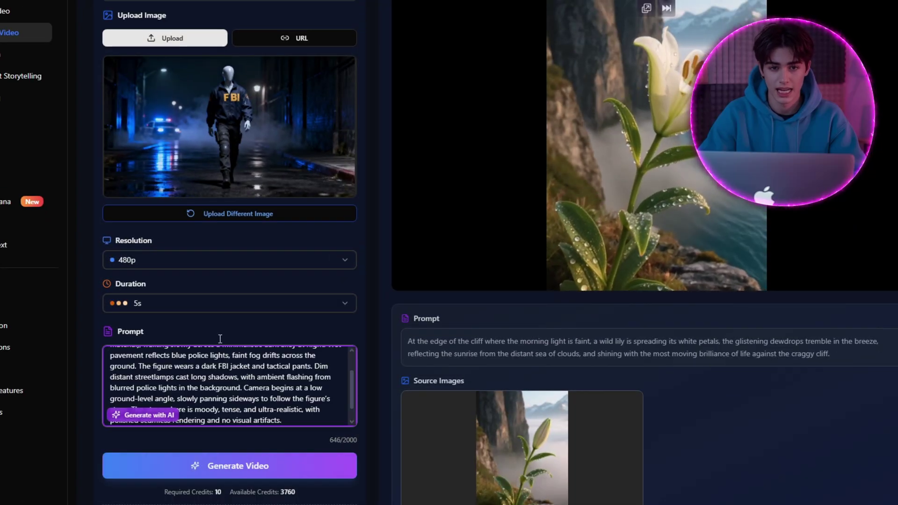
pyautogui.click(176, 263)
pyautogui.click(160, 316)
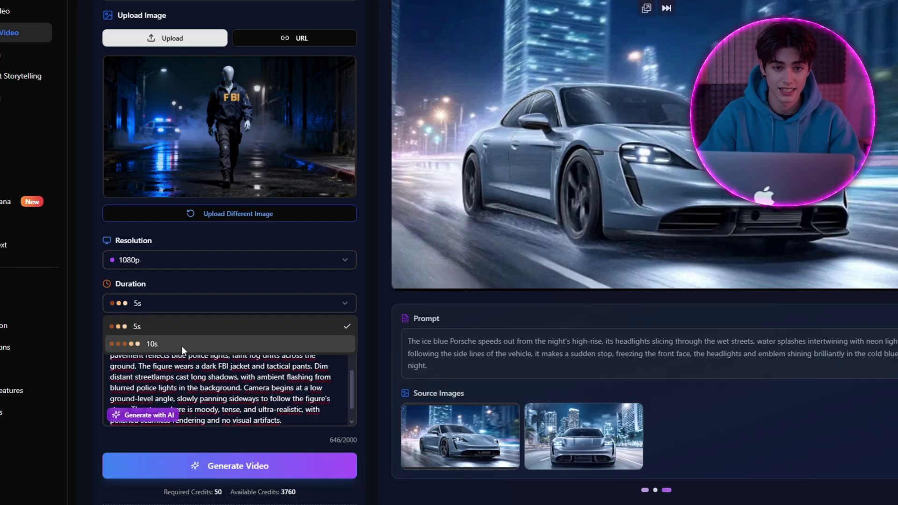
pyautogui.click(346, 326)
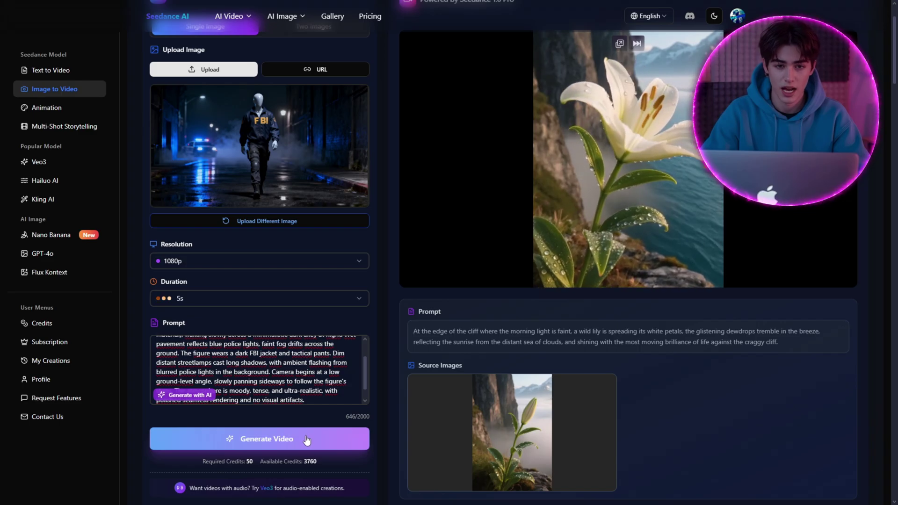
# Step: Generate the 5-second 1080p FBI alley video
pyautogui.click(307, 439)
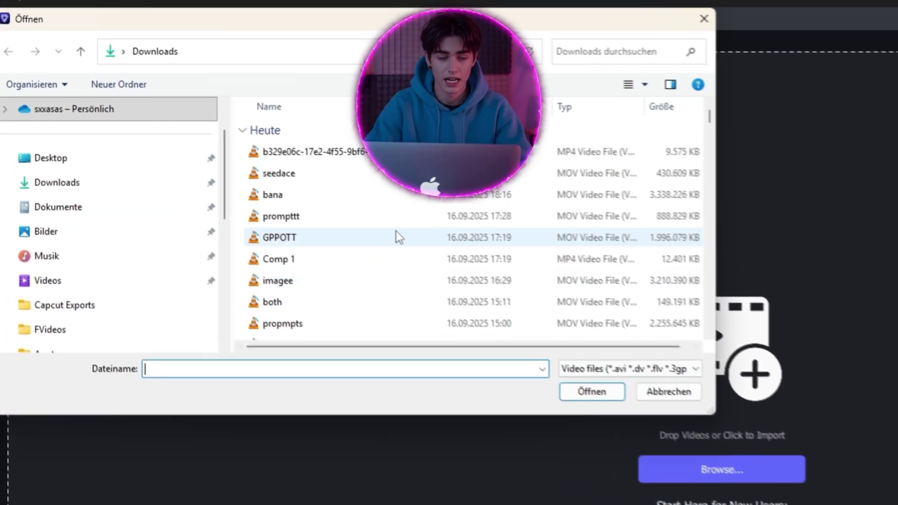
# Step: Import the FBI clip with enhancement on, 2x upscale to 3840x2176 and 60 fps
pyautogui.click(321, 156)
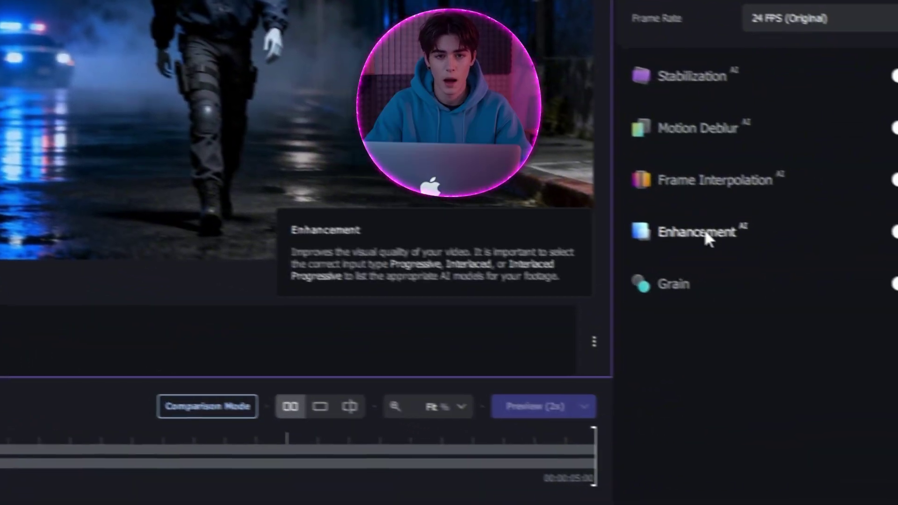
pyautogui.click(697, 233)
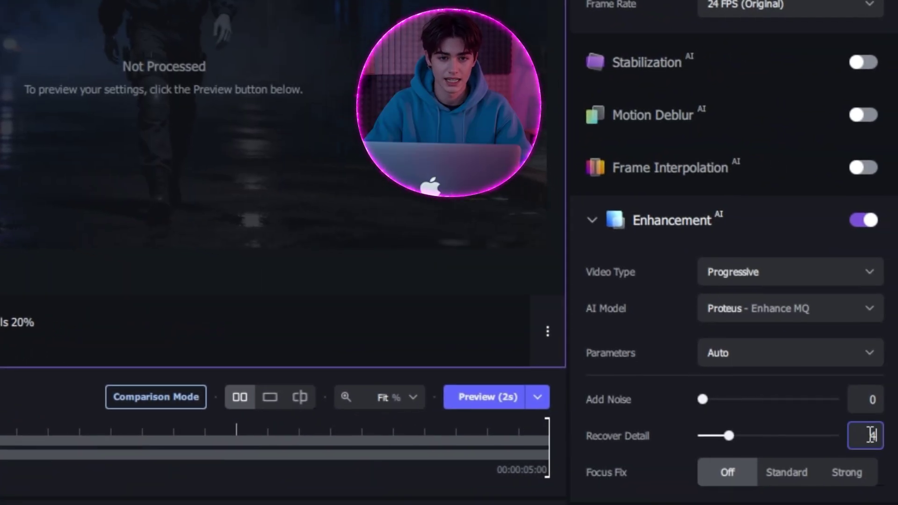
pyautogui.click(705, 52)
pyautogui.click(743, 157)
pyautogui.click(735, 145)
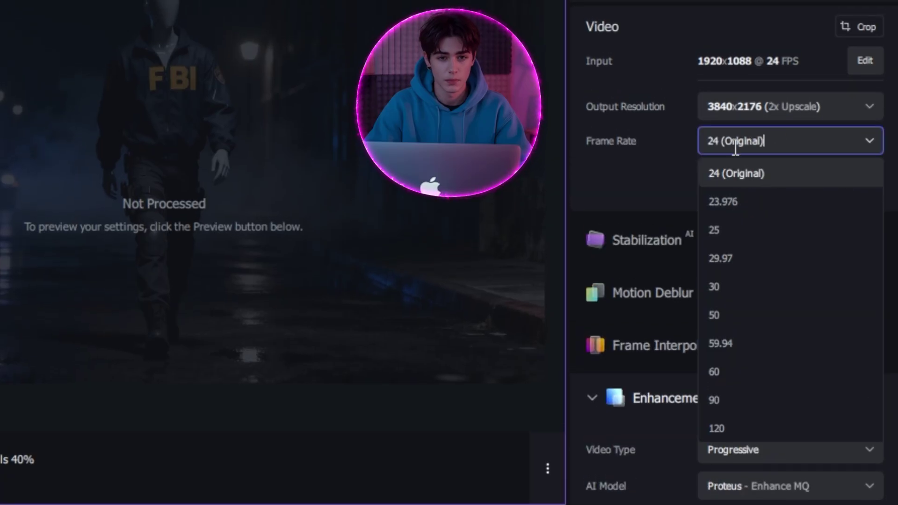
pyautogui.click(714, 373)
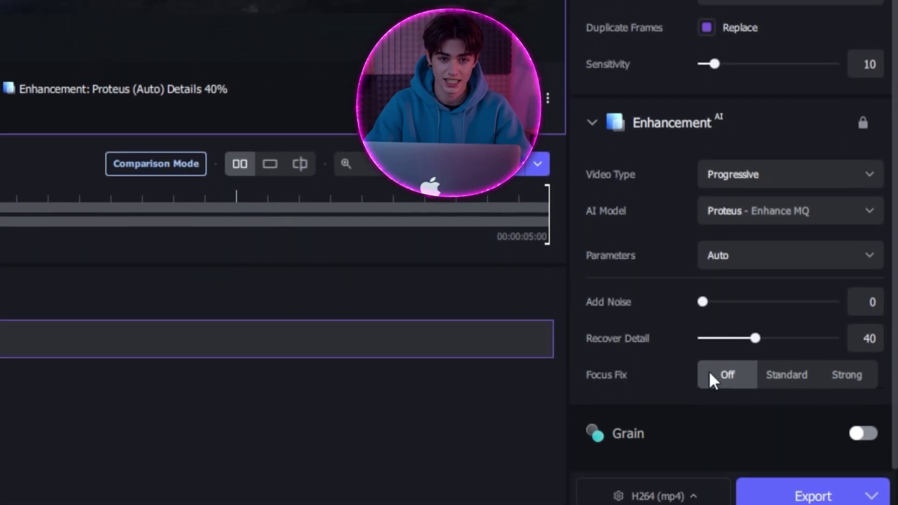
# Step: Set the export codec to ProRes with the 422 HQ profile
pyautogui.click(724, 197)
pyautogui.click(753, 279)
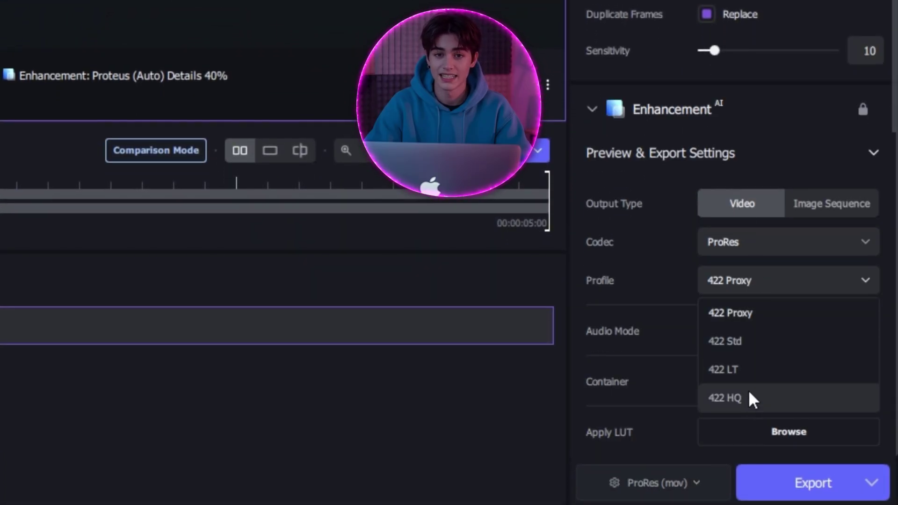
pyautogui.click(750, 397)
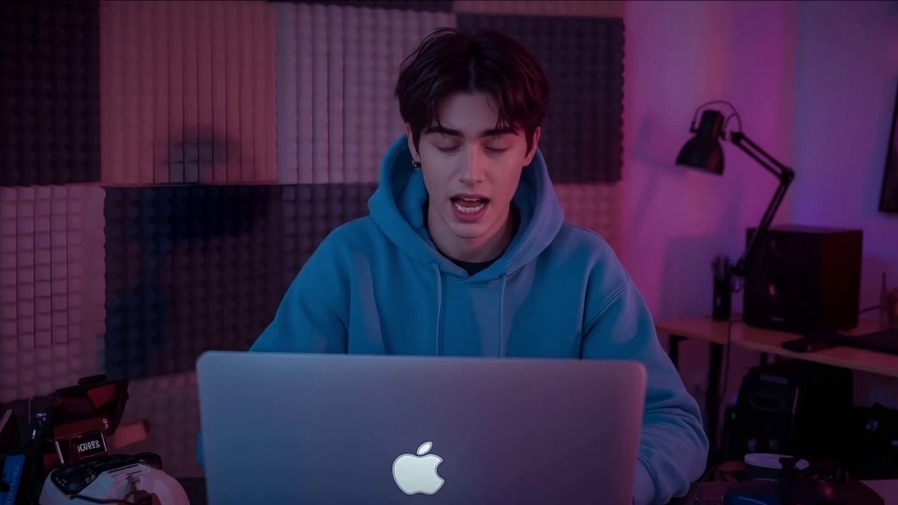